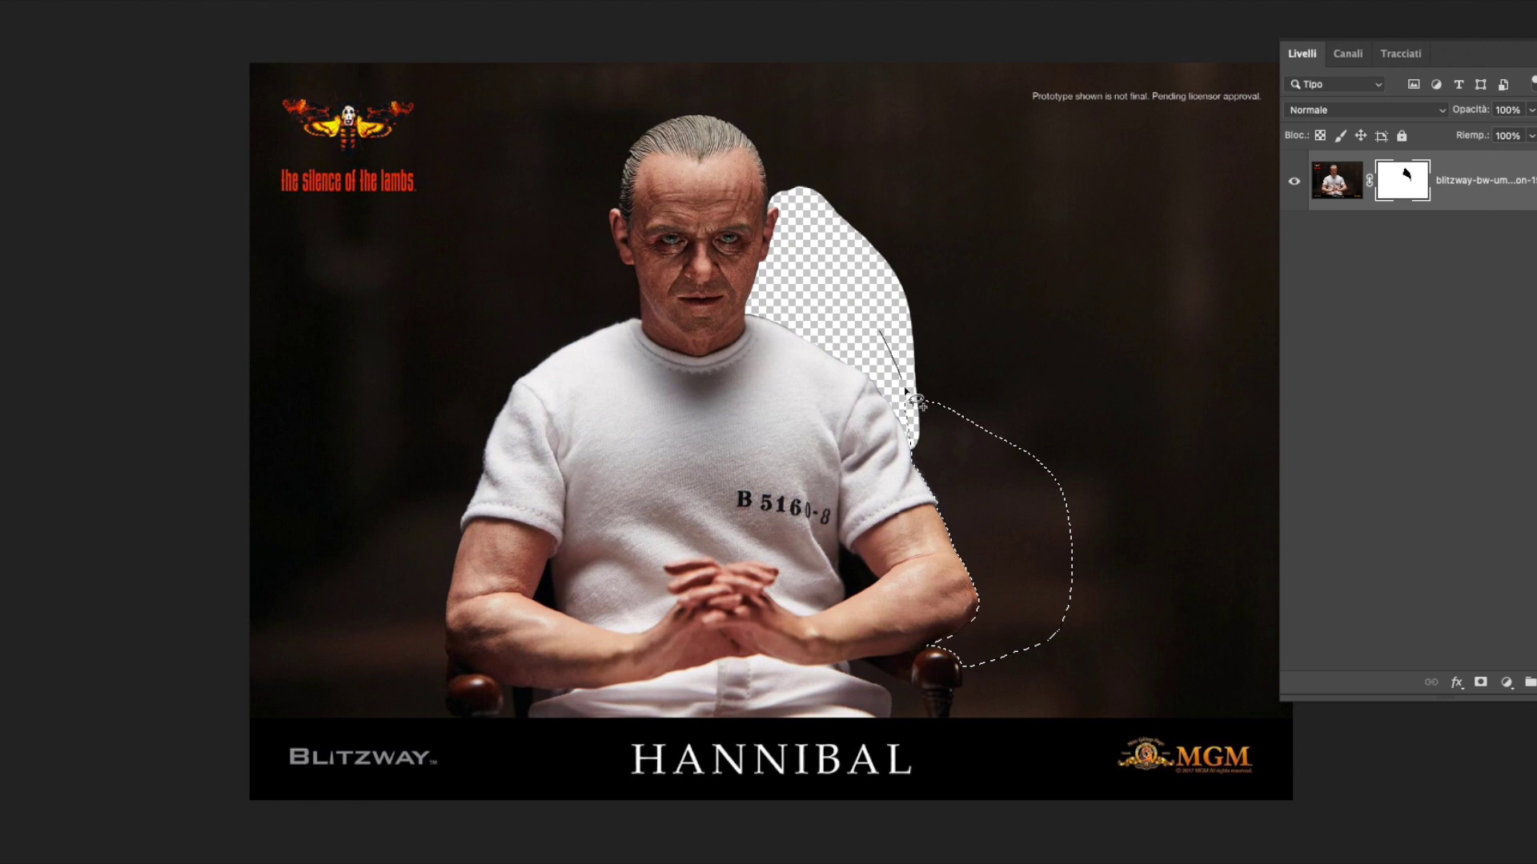
Lasso-trace the seated Hannibal figure's outline and hide the dark background areas around his arm and head.
{"action": "key", "text": "BackSpace"}
{"action": "key", "text": "super+d"}
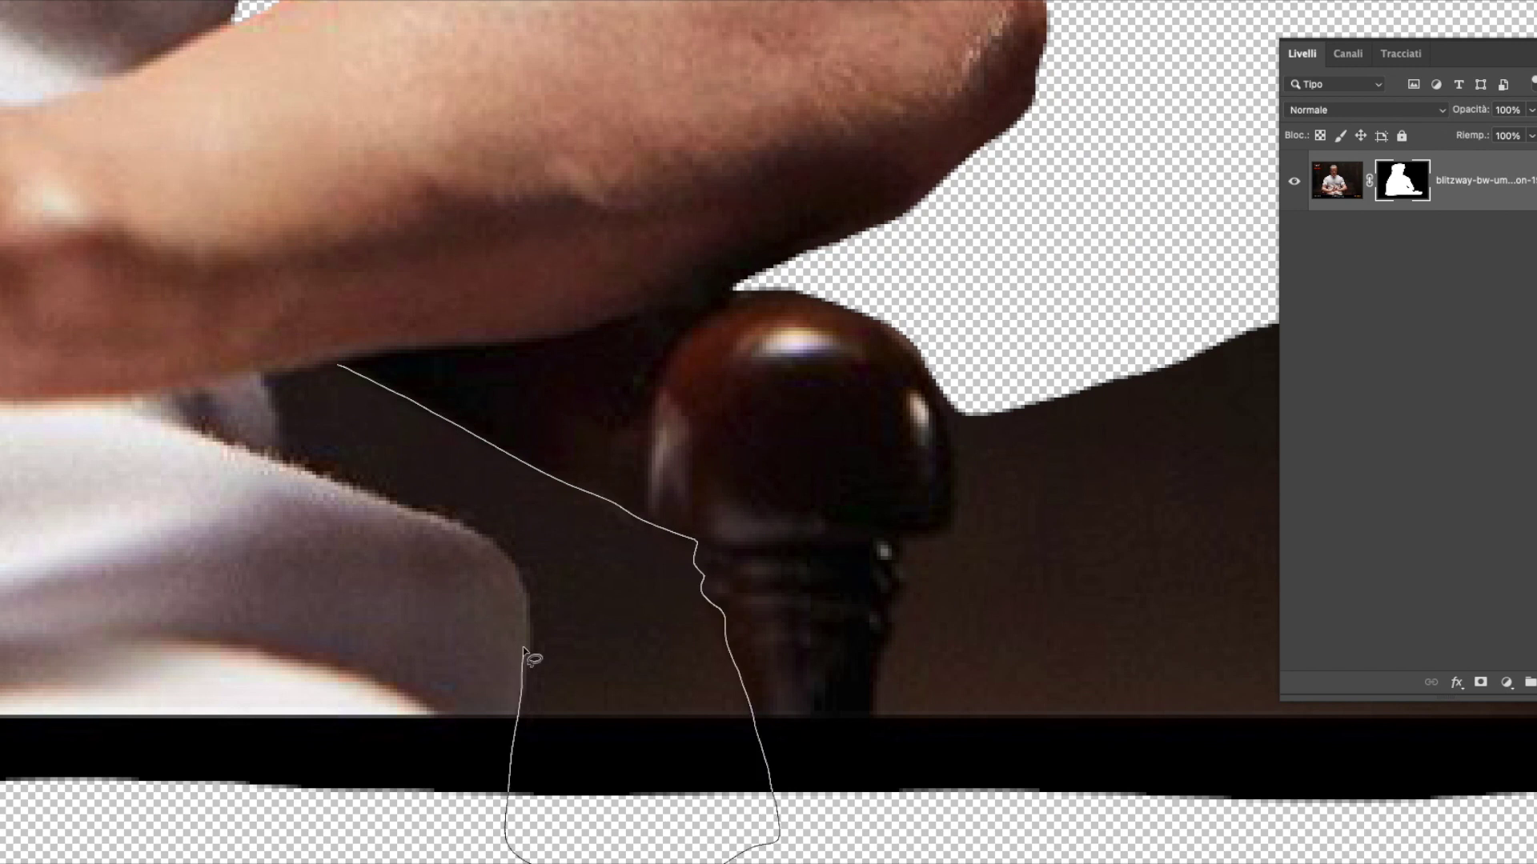
{"action": "left_click_drag", "start_coordinate": [524, 650], "coordinate": [265, 370]}
{"action": "key", "text": "BackSpace"}
{"action": "key", "text": "super+d"}
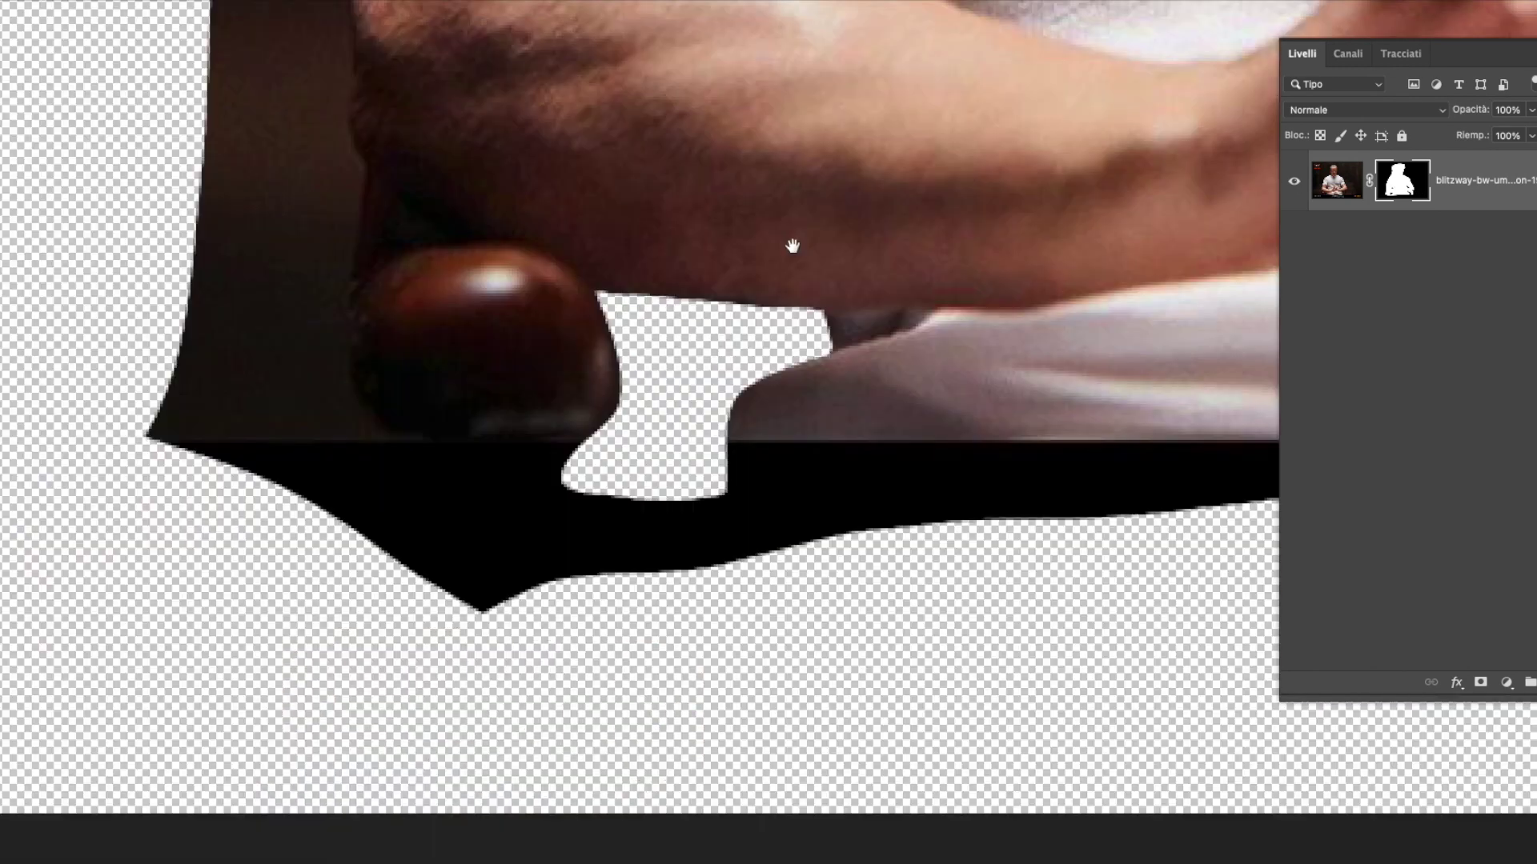
{"action": "left_click_drag", "start_coordinate": [792, 246], "coordinate": [668, 220]}
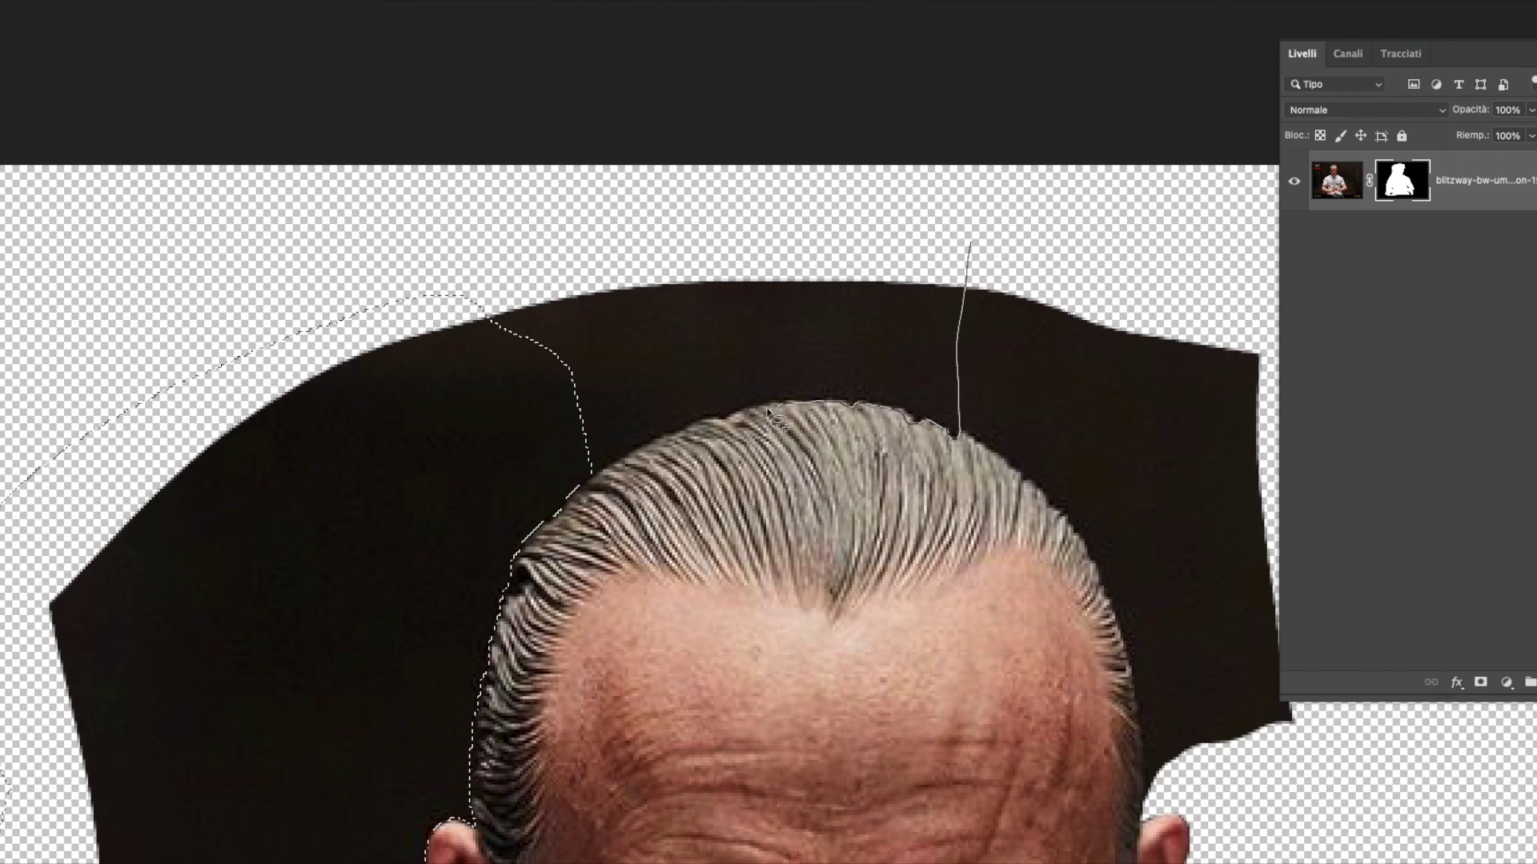
{"action": "key", "text": "shift+BackSpace"}
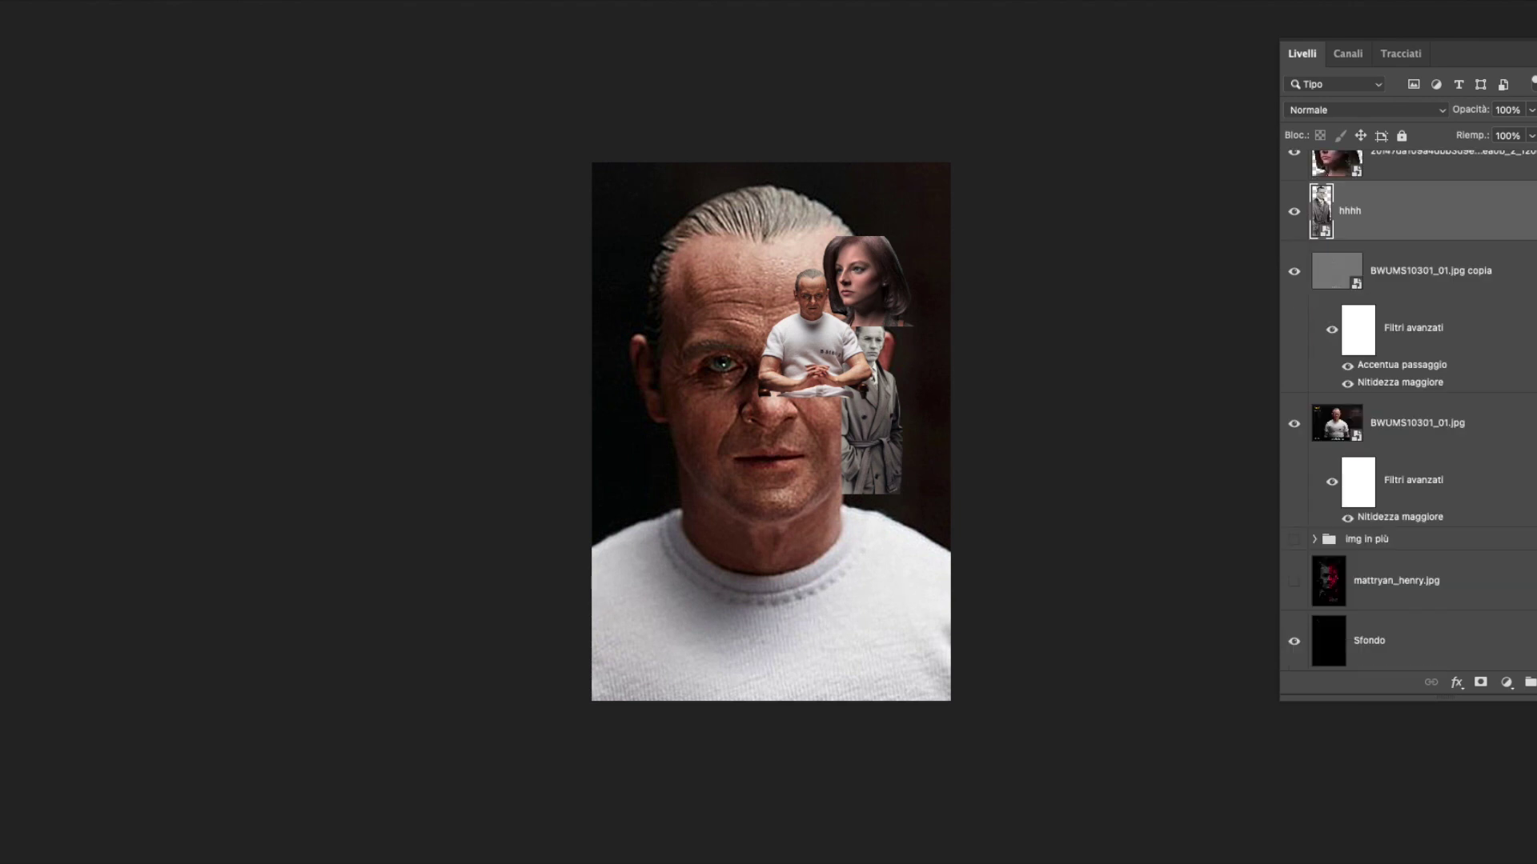
Scroll up to inspect the man in glasses and the large face.
{"action": "scroll", "coordinate": [1408, 401], "scroll_direction": "up", "scroll_amount": 2}
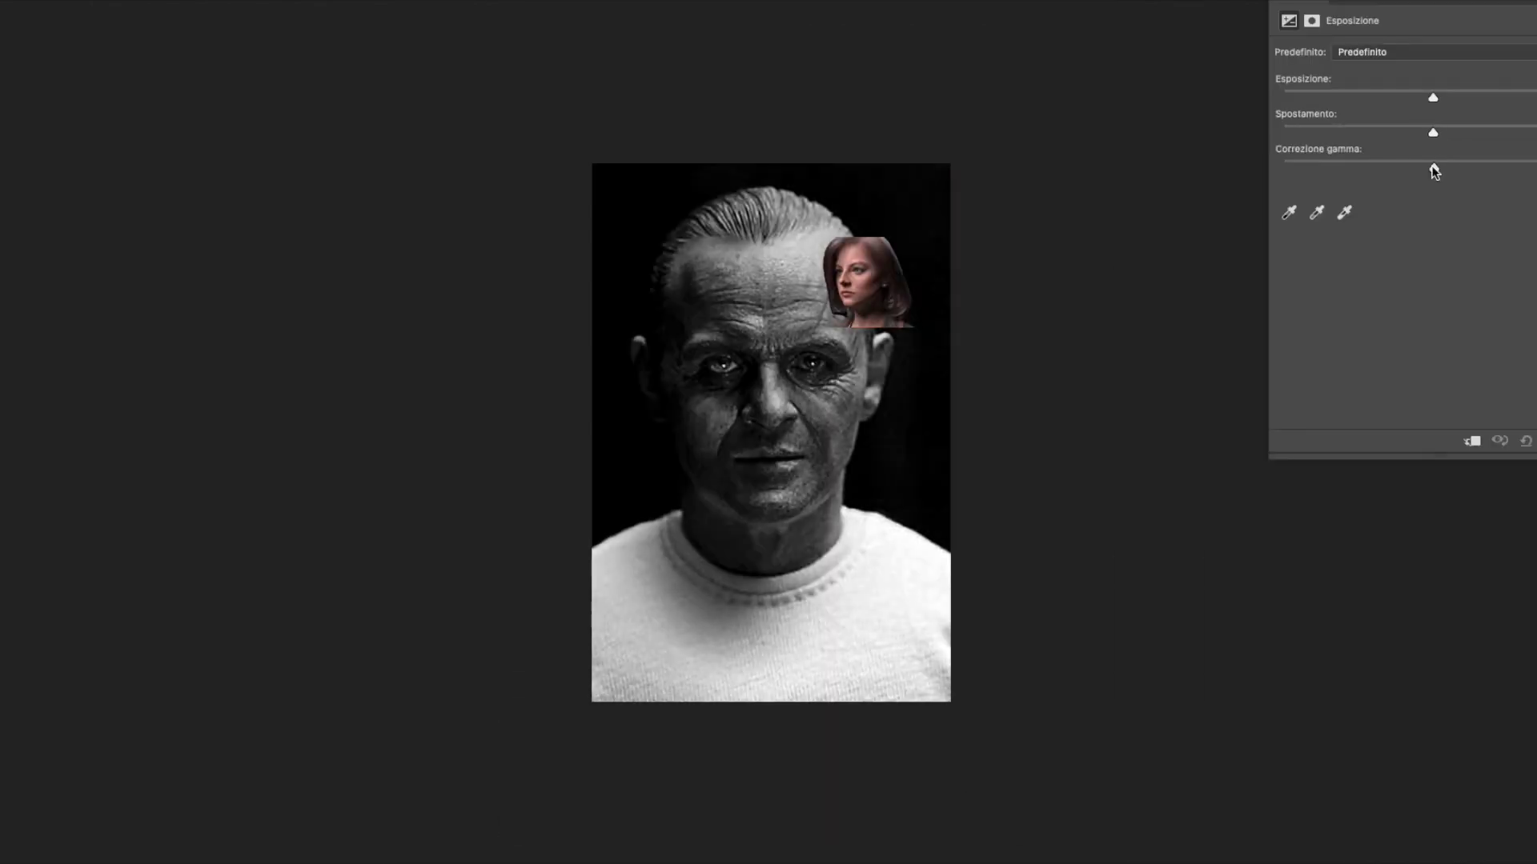
Lower the exposure, paint where extra darkening applies, and group the face's adjustments as SX.
{"action": "left_click_drag", "start_coordinate": [1433, 98], "coordinate": [1388, 97]}
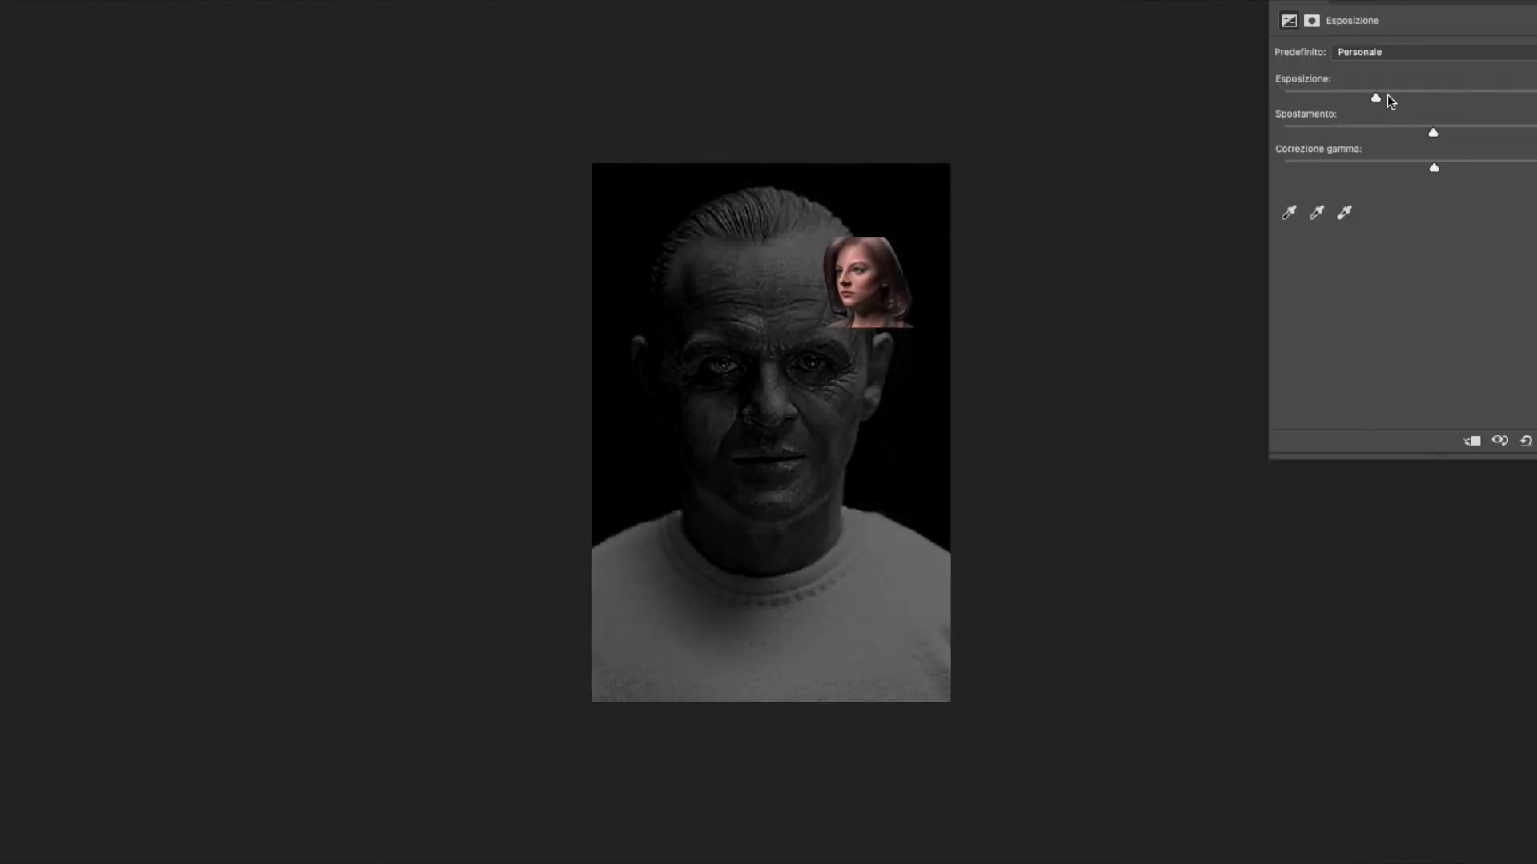
{"action": "left_click_drag", "start_coordinate": [608, 617], "coordinate": [995, 612]}
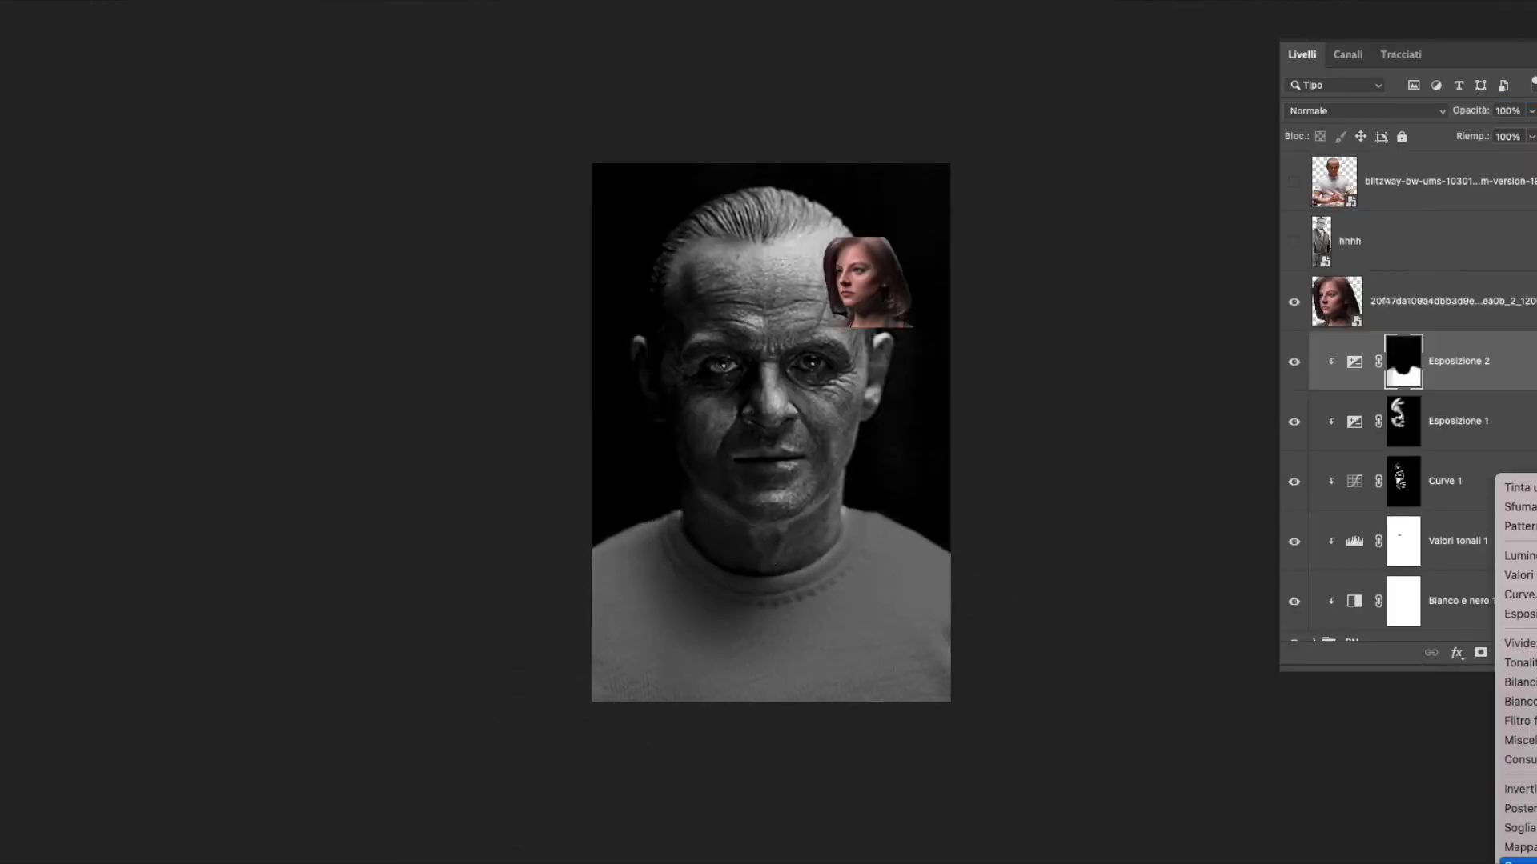
{"action": "left_click", "coordinate": [1391, 308]}
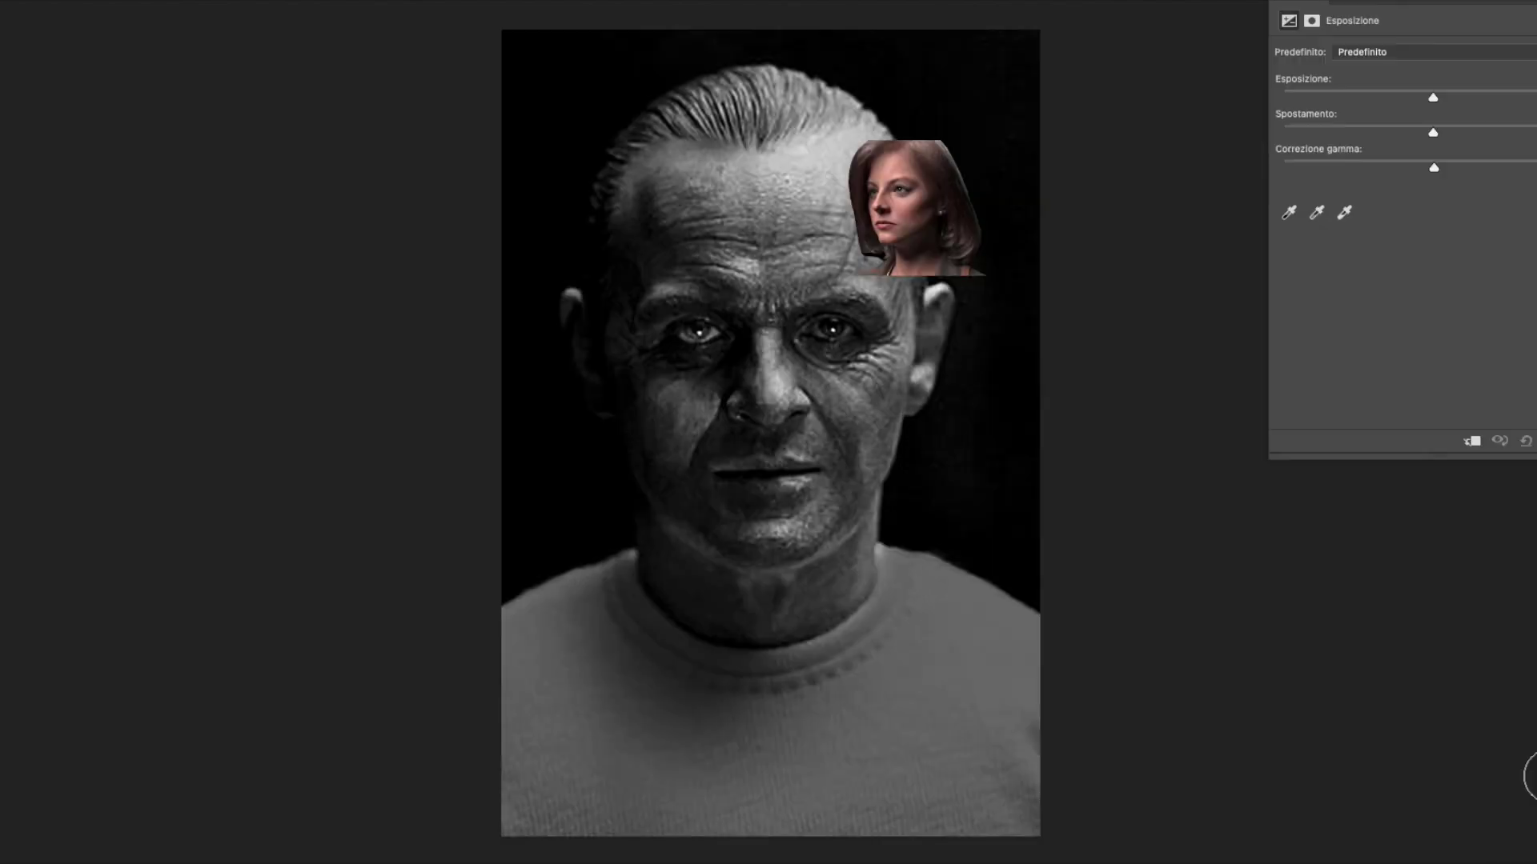
Clip an inverted-mask curve to the woman, then make her portrait black and white with darker midtones.
{"action": "left_click", "coordinate": [1362, 414], "text": "alt"}
{"action": "key", "text": "ctrl+i"}
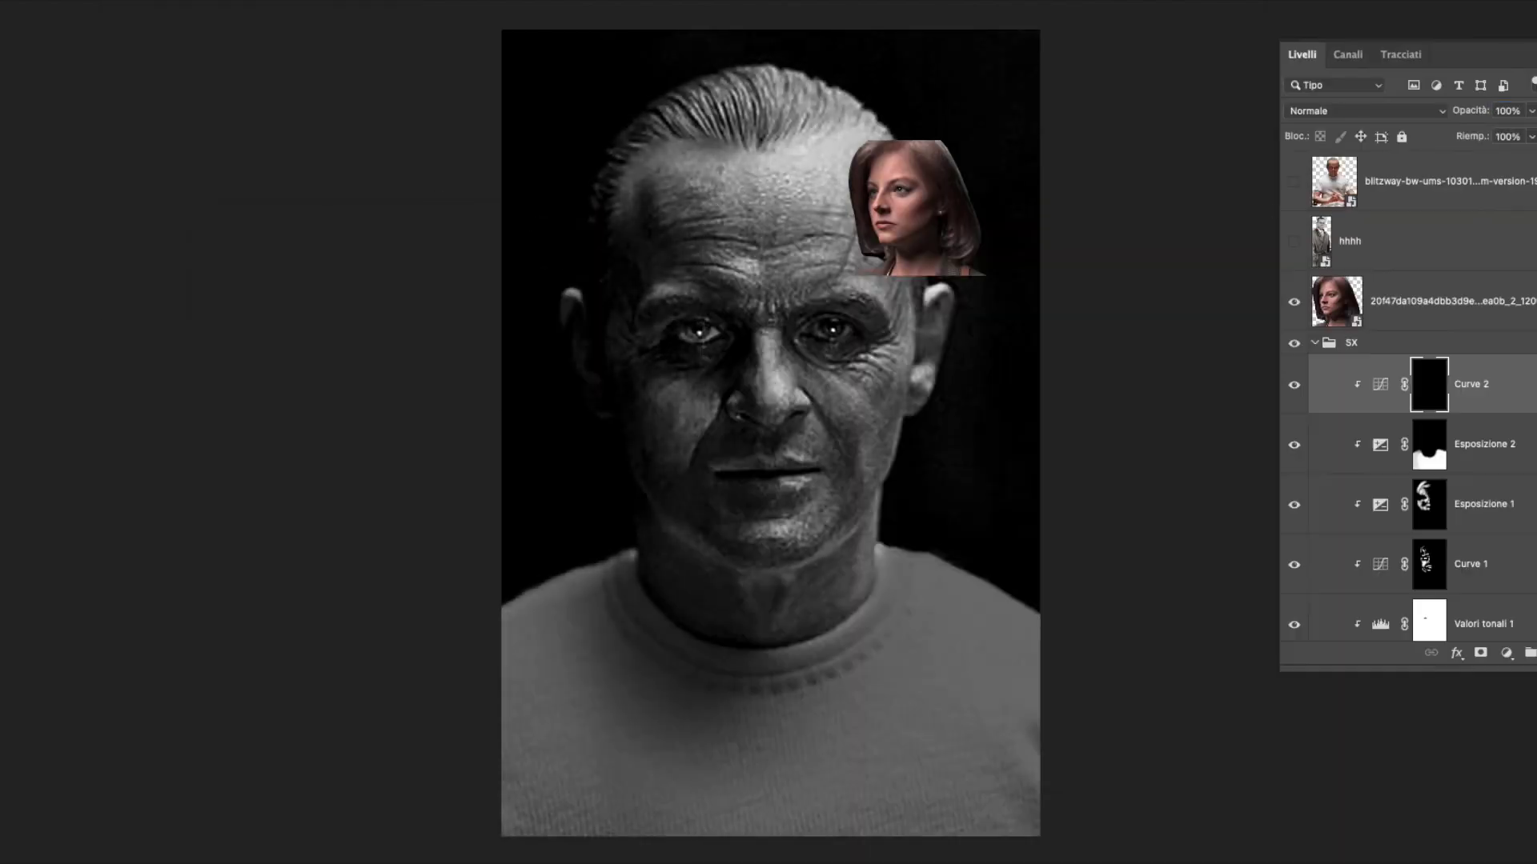
{"action": "left_click", "coordinate": [1505, 657]}
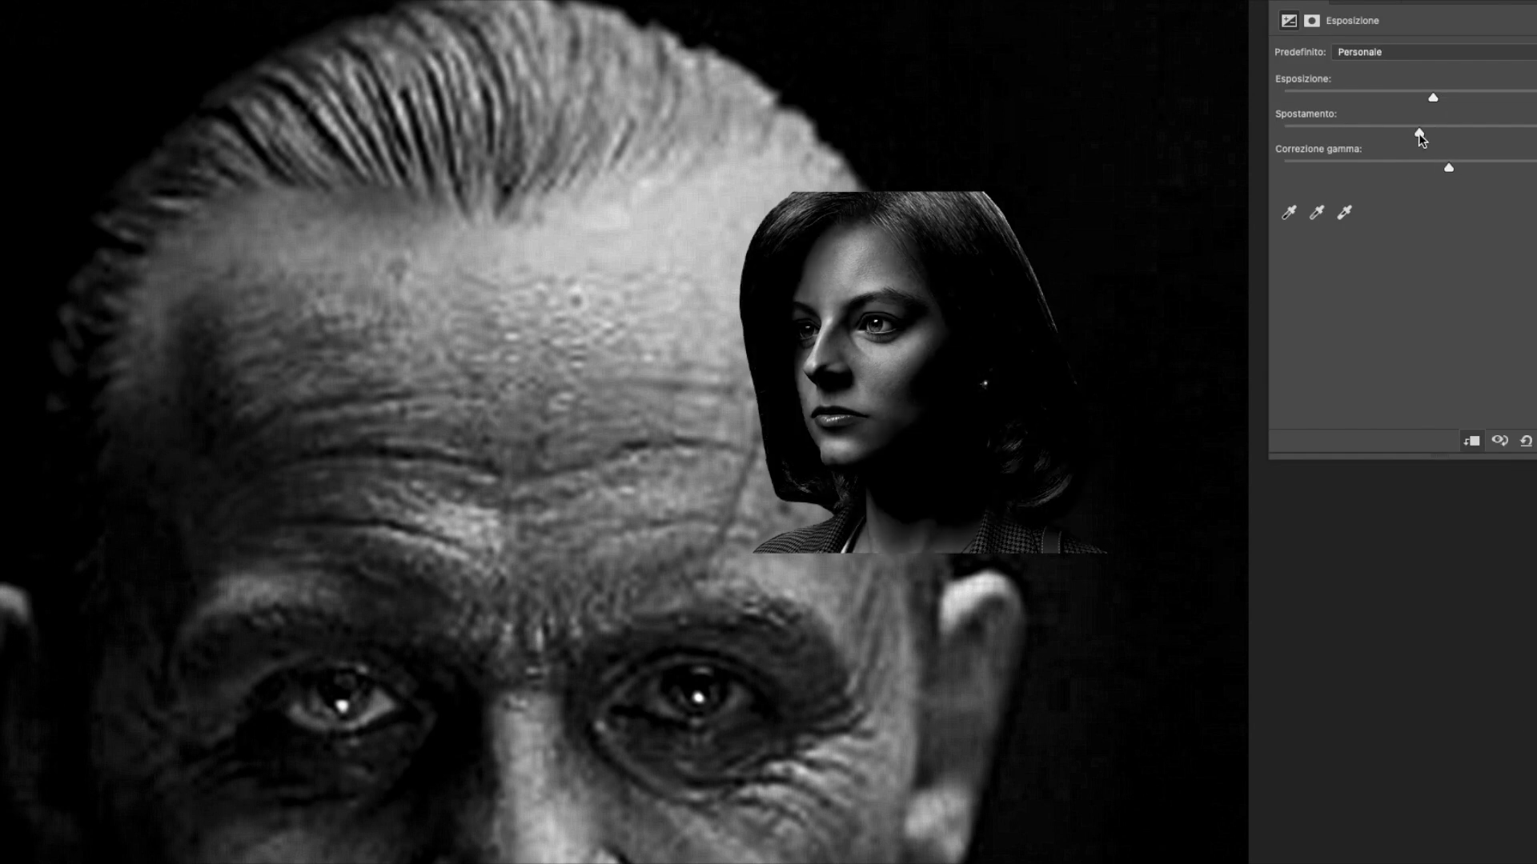
{"action": "left_click_drag", "start_coordinate": [1432, 164], "coordinate": [1483, 169]}
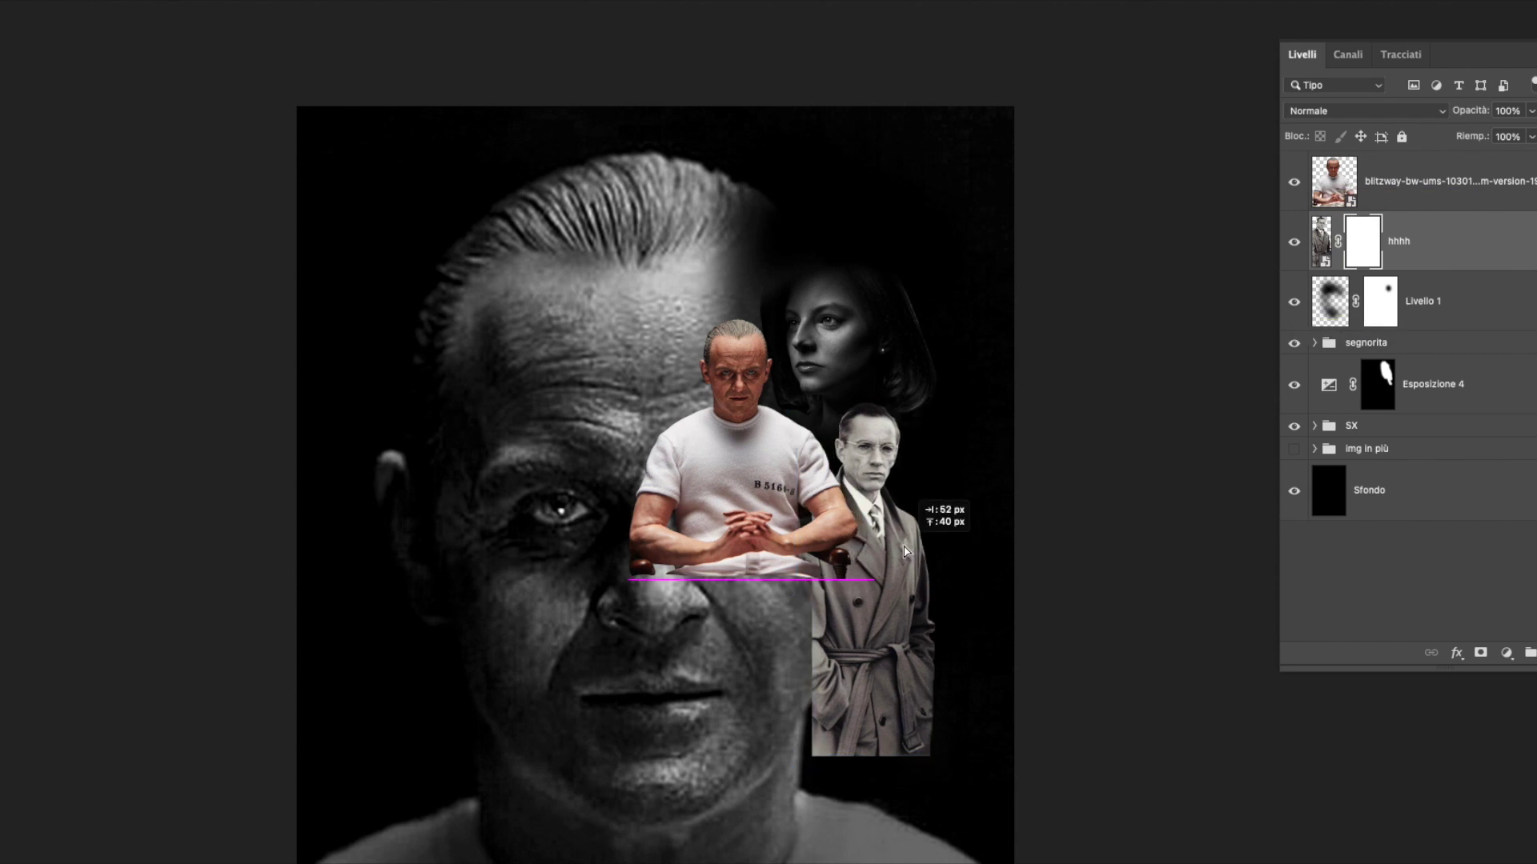
Deepen the seated figure's shadows and add a Levels adjustment to him.
{"action": "left_click_drag", "start_coordinate": [1346, 189], "coordinate": [1389, 190]}
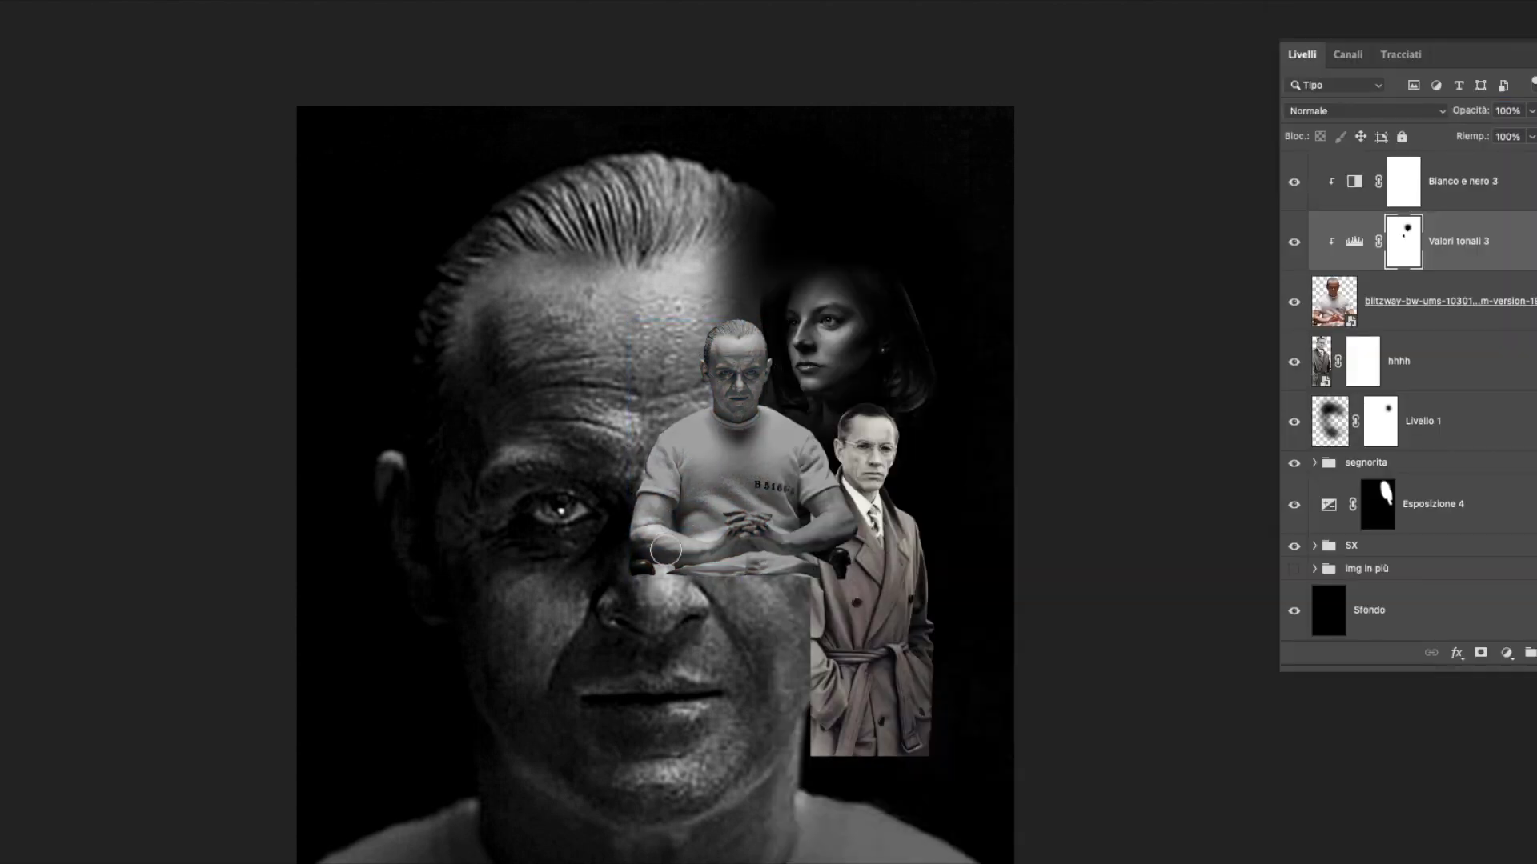
{"action": "left_click", "coordinate": [1518, 574]}
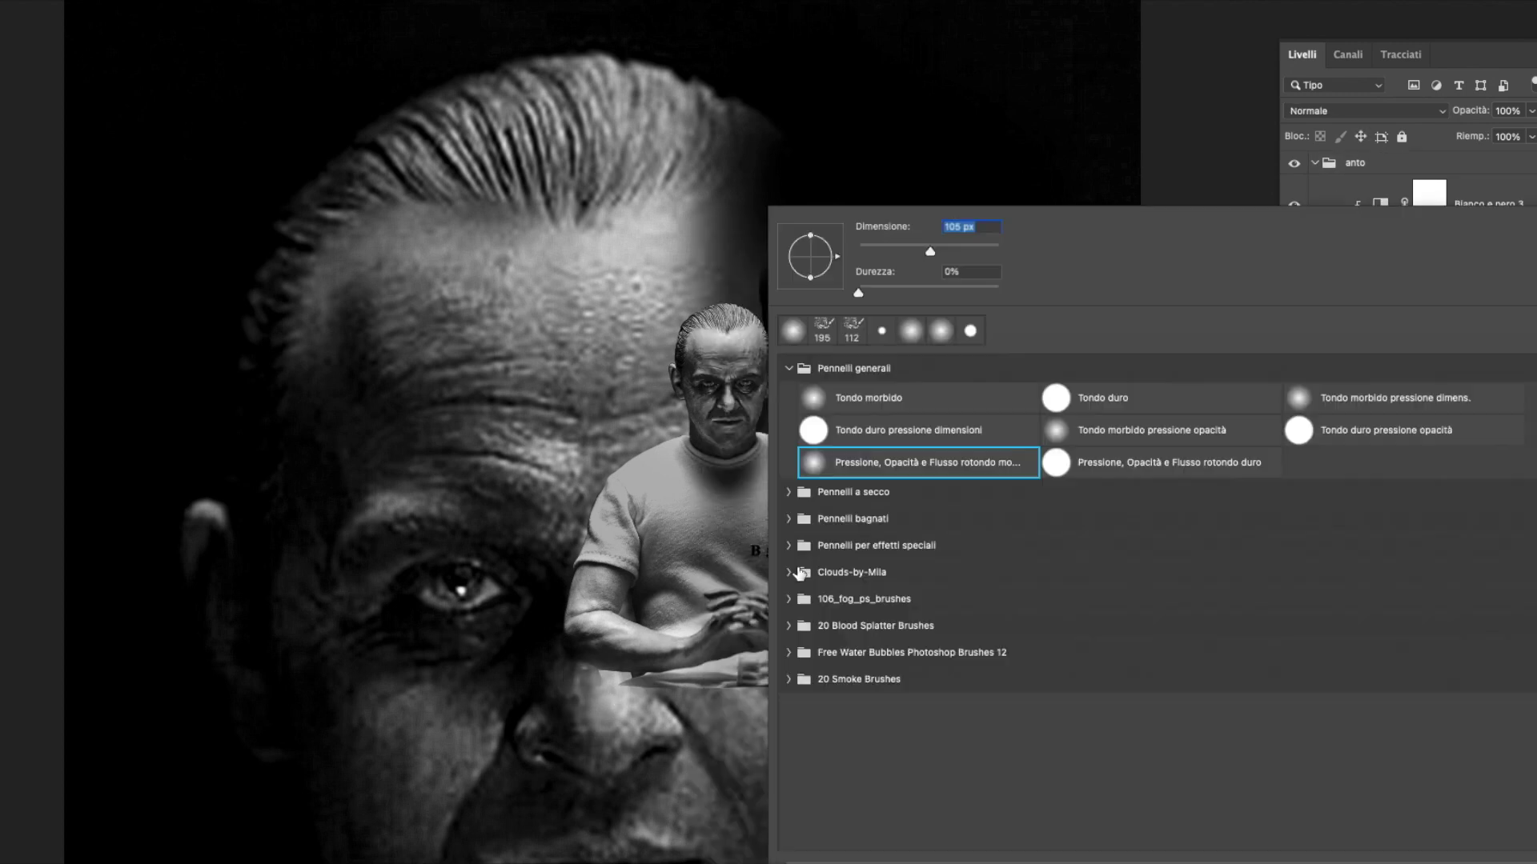
Fade the lower part of the coated man by painting black on the hhhh mask.
{"action": "key", "text": "Return"}
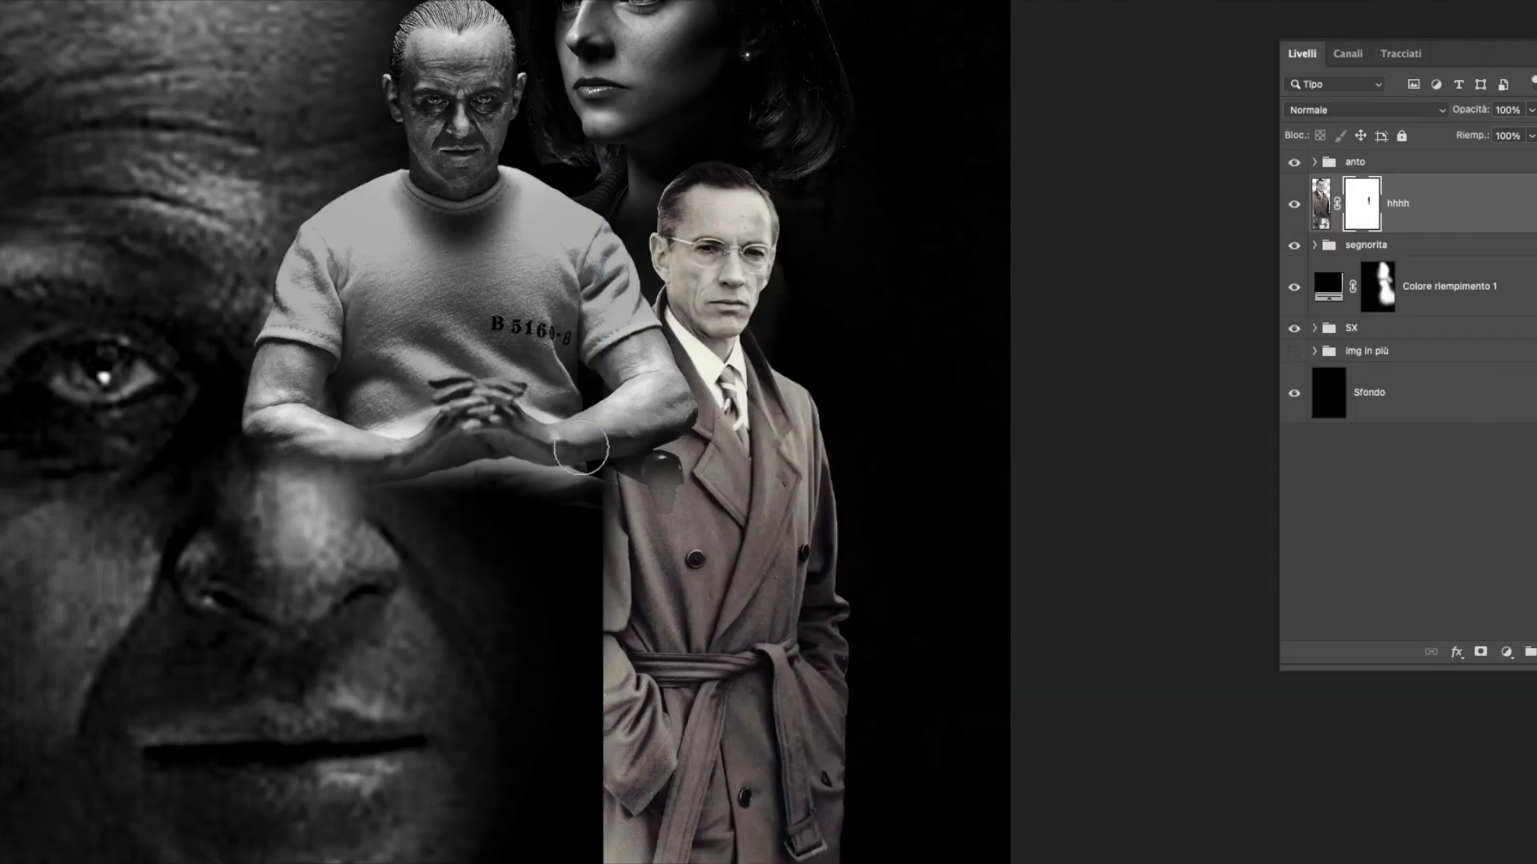
{"action": "left_click_drag", "start_coordinate": [580, 447], "coordinate": [632, 705]}
{"action": "scroll", "coordinate": [881, 581], "scroll_direction": "down", "scroll_amount": 3}
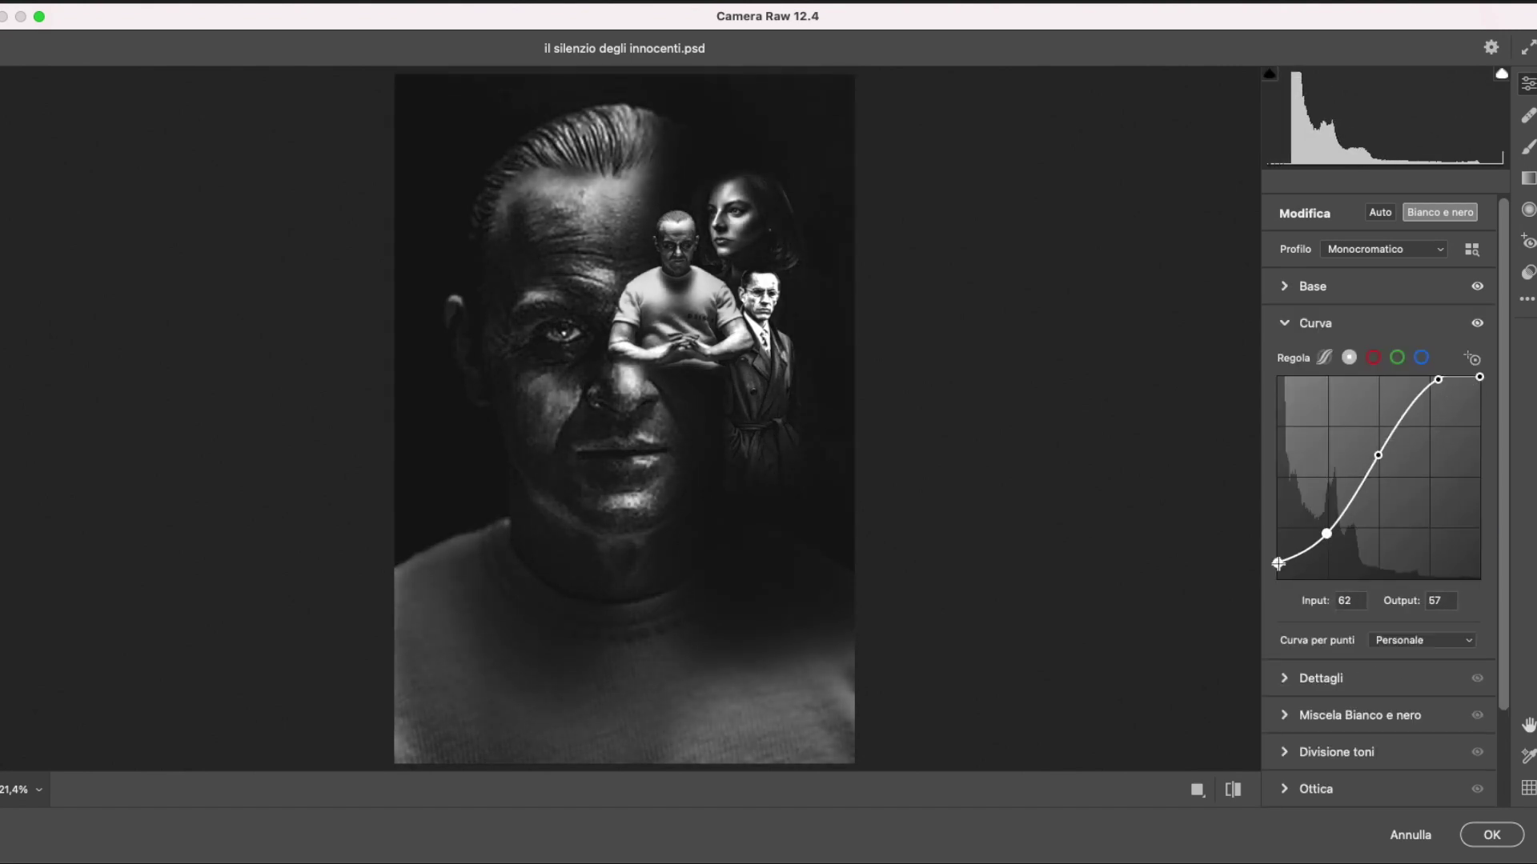
In Camera Raw, add tone-curve points, raising the dark end and the midtones.
{"action": "left_click", "coordinate": [1319, 360]}
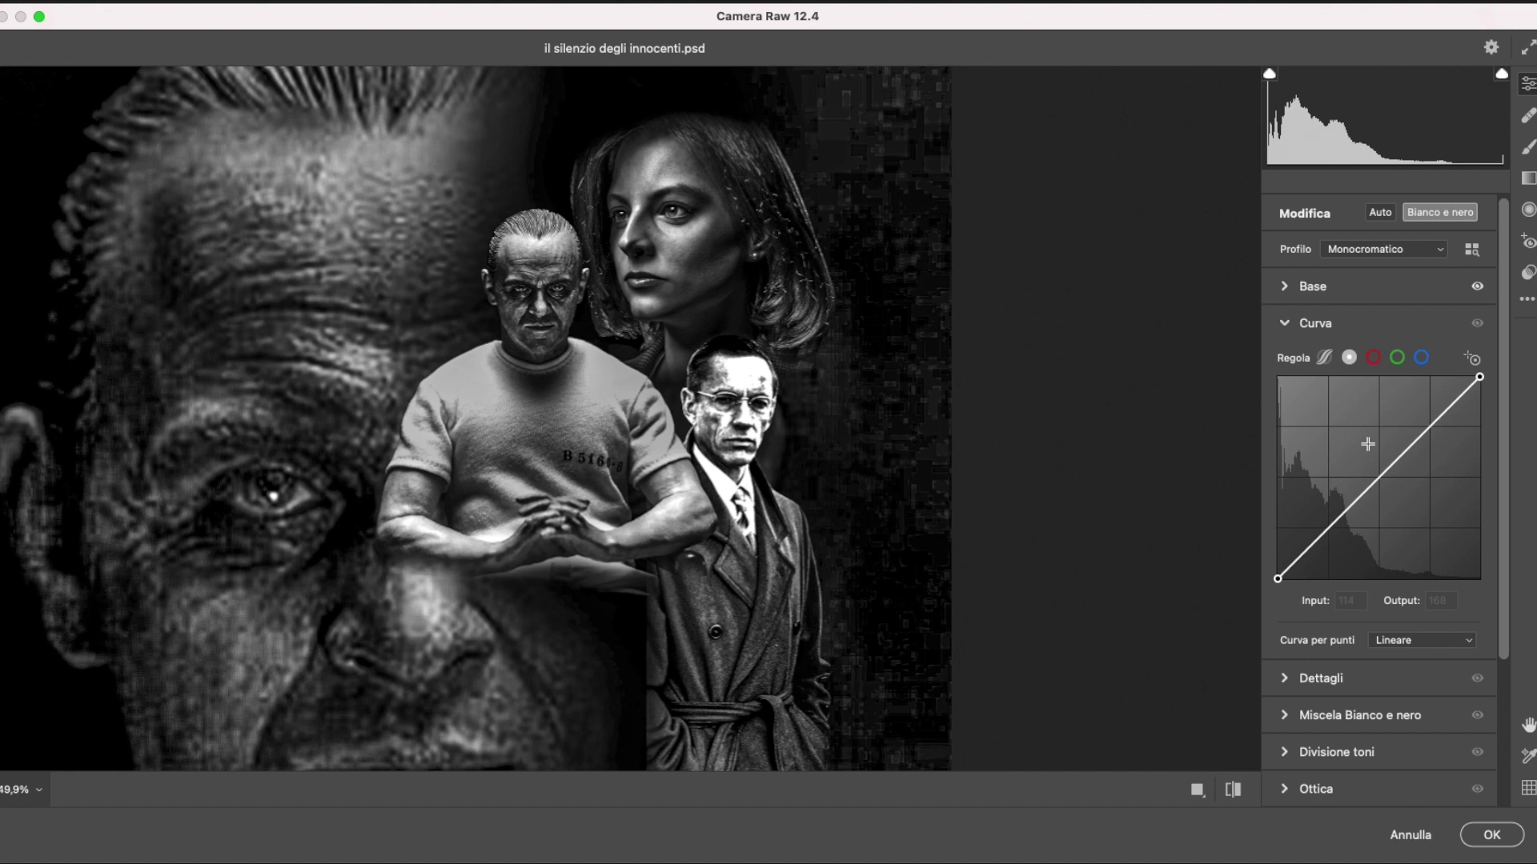
{"action": "left_click", "coordinate": [1430, 429]}
{"action": "left_click_drag", "start_coordinate": [1277, 578], "coordinate": [1279, 565]}
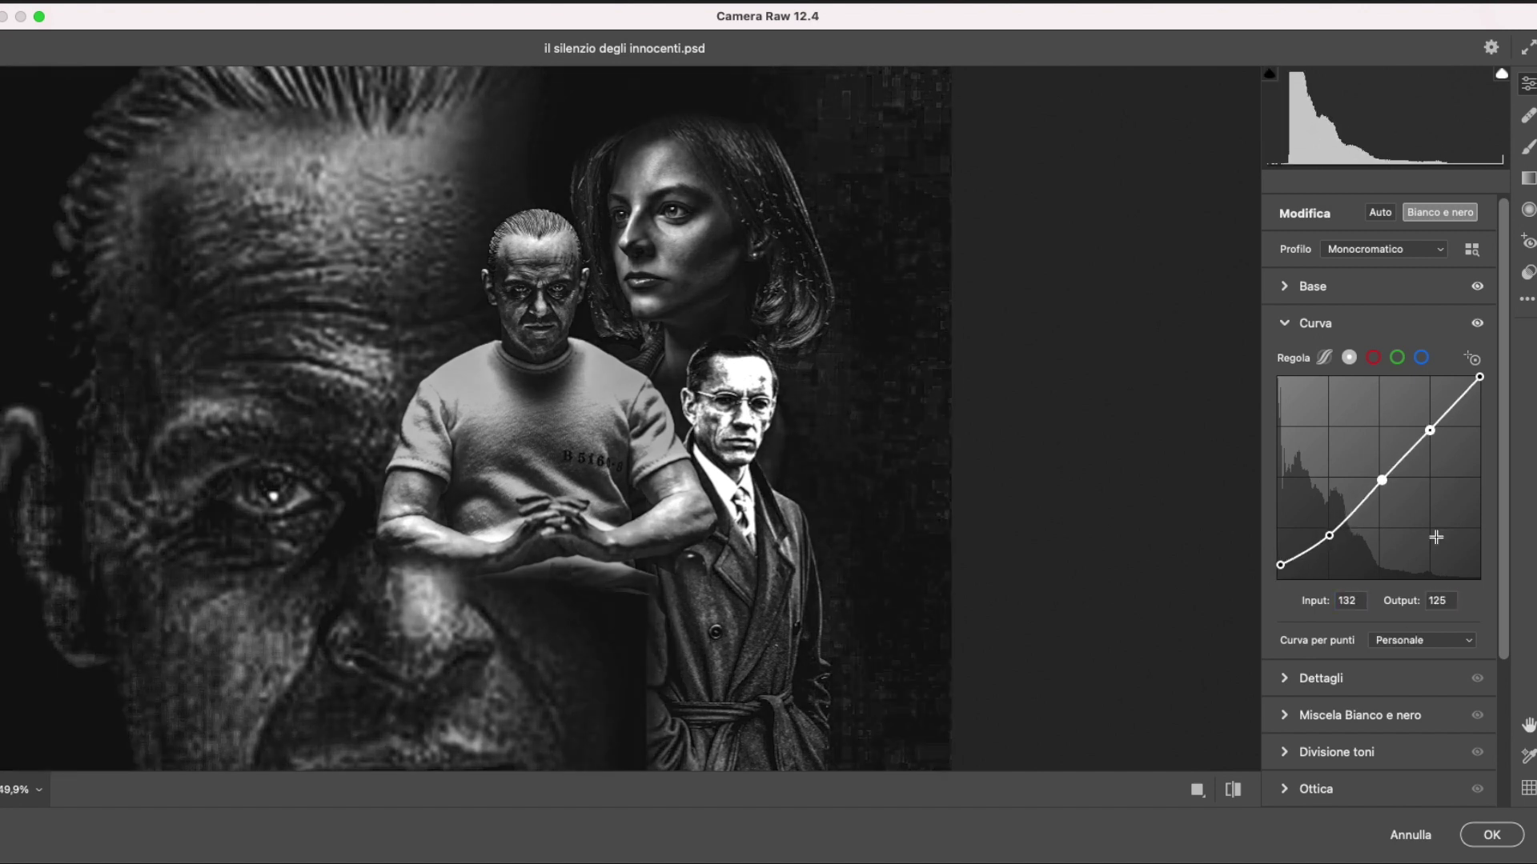
{"action": "left_click_drag", "start_coordinate": [1382, 480], "coordinate": [1382, 461]}
{"action": "left_click", "coordinate": [1430, 430]}
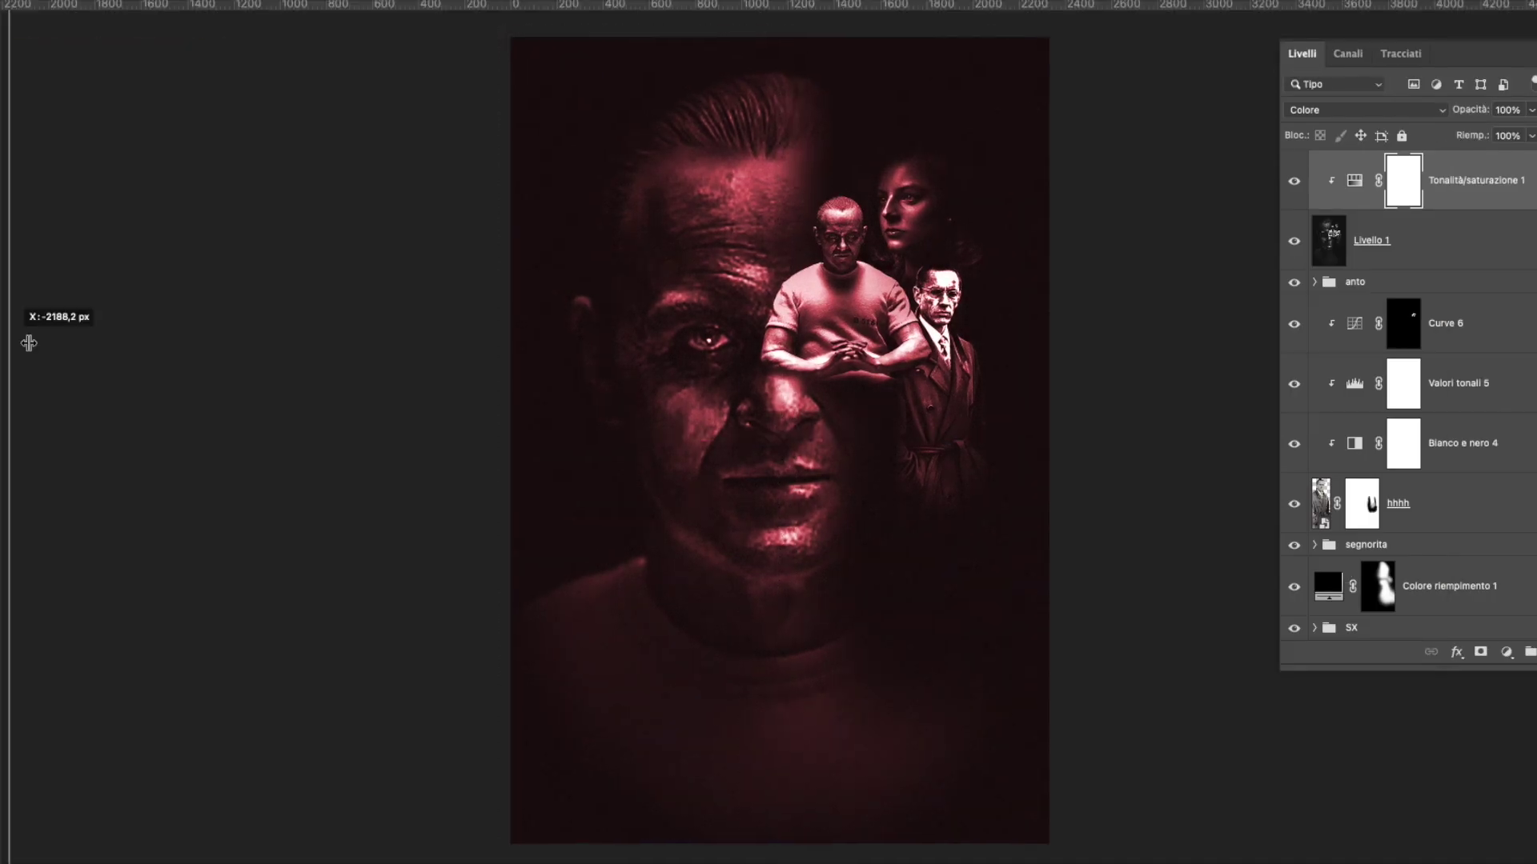
Free Transform the selected strip into the thin black vertical dividing bar.
{"action": "key", "text": "ctrl+t"}
{"action": "scroll", "coordinate": [704, 400], "scroll_direction": "up", "scroll_amount": 5}
{"action": "scroll", "coordinate": [720, 432], "scroll_direction": "up", "scroll_amount": 3}
{"action": "scroll", "coordinate": [713, 418], "scroll_direction": "up", "scroll_amount": 3}
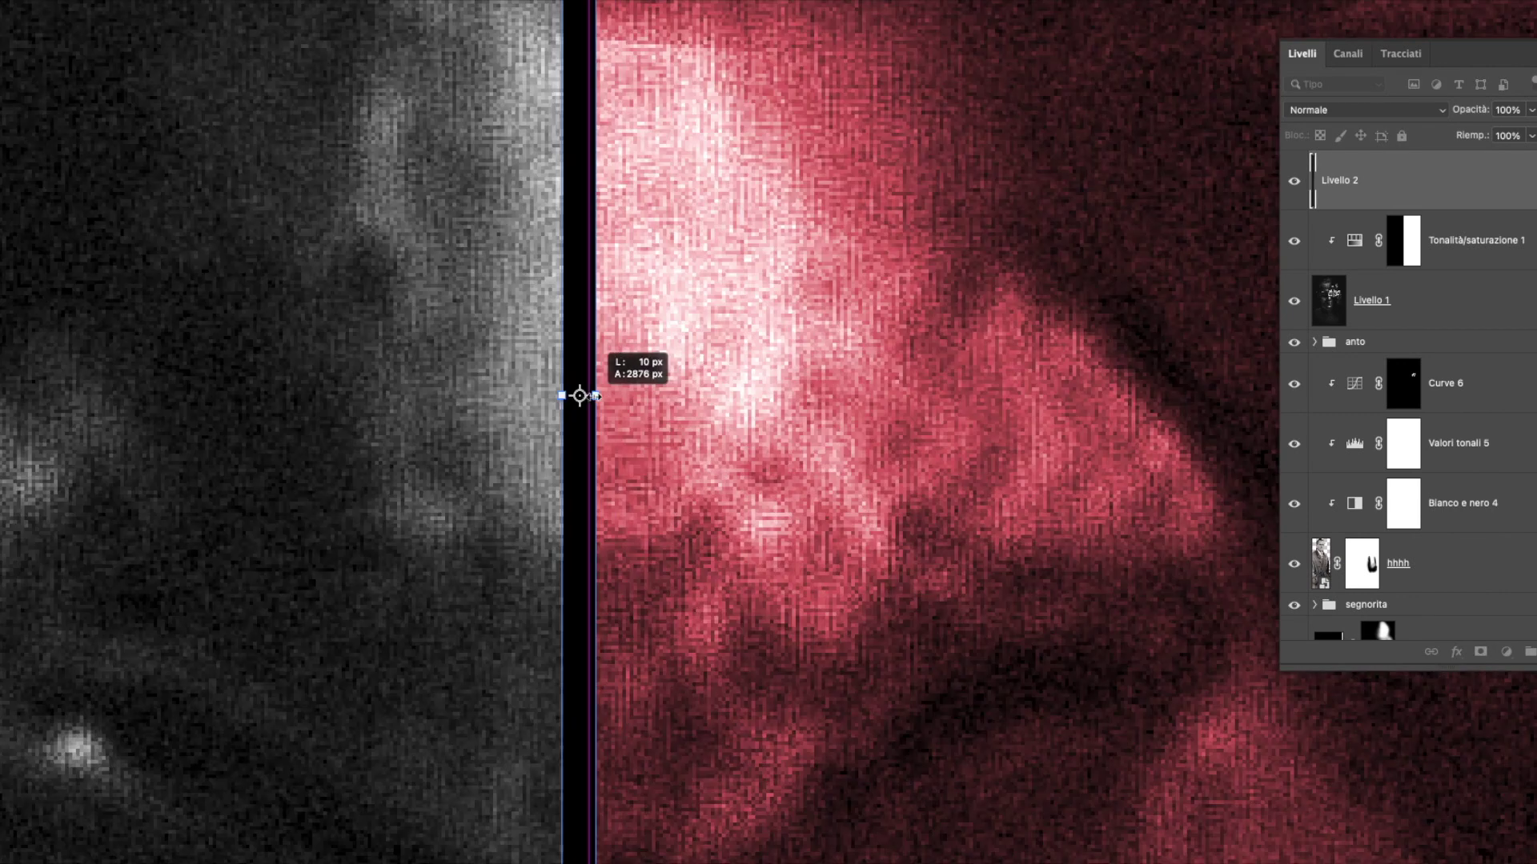
{"action": "scroll", "coordinate": [567, 680], "scroll_direction": "down", "scroll_amount": 5}
{"action": "scroll", "coordinate": [696, 532], "scroll_direction": "down", "scroll_amount": 3}
{"action": "scroll", "coordinate": [669, 402], "scroll_direction": "up", "scroll_amount": 3}
{"action": "scroll", "coordinate": [863, 484], "scroll_direction": "down", "scroll_amount": 6}
{"action": "key", "text": "Return"}
Darken the midtones with Levels and fit the whole poster on screen.
{"action": "left_click_drag", "start_coordinate": [1431, 186], "coordinate": [1466, 186]}
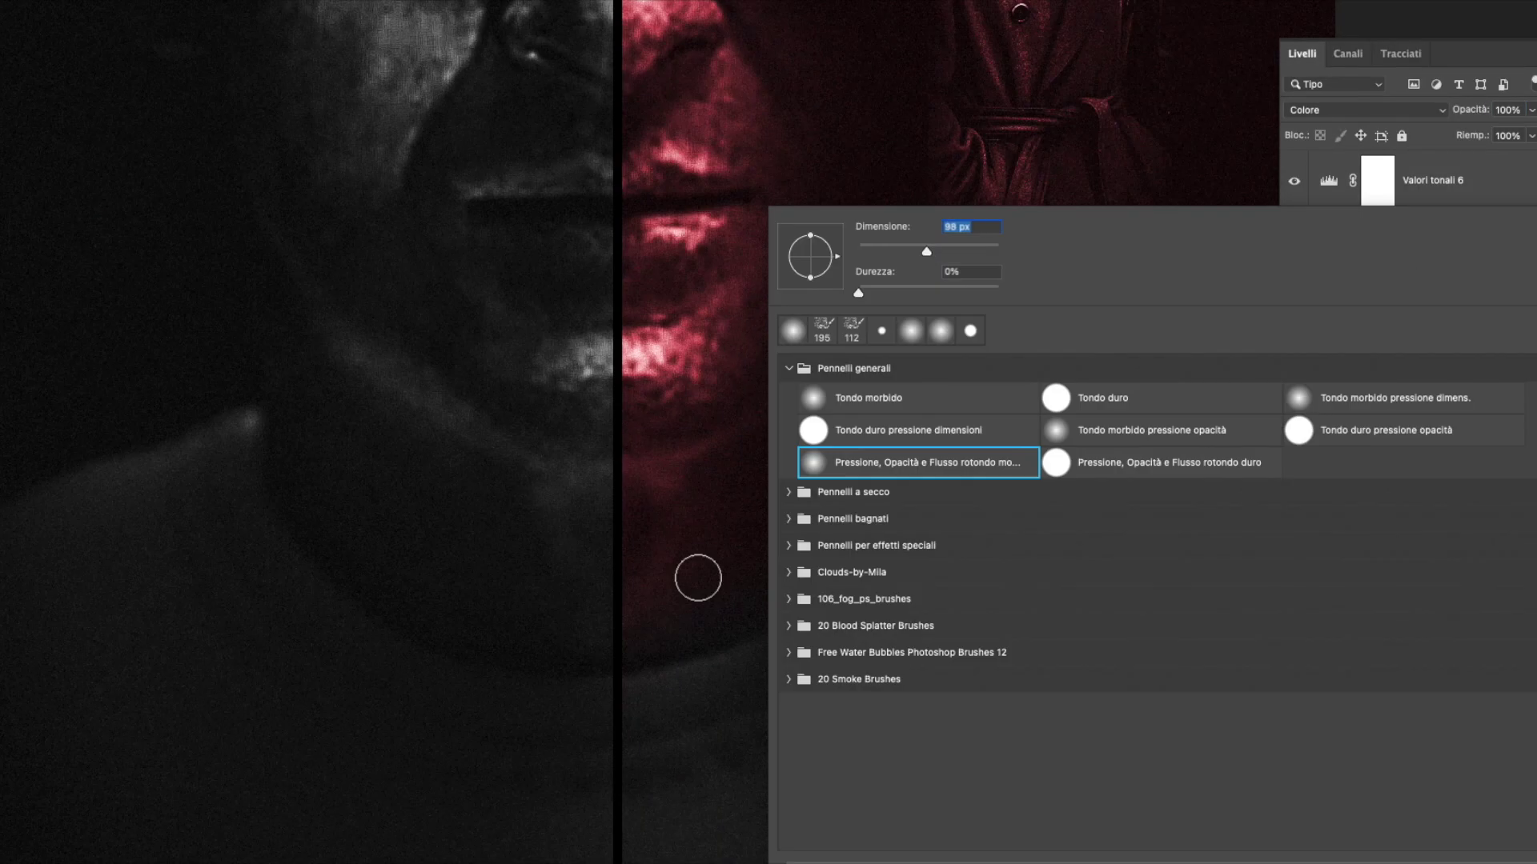
{"action": "key", "text": "ctrl+0"}
{"action": "key", "text": "ctrl+t"}
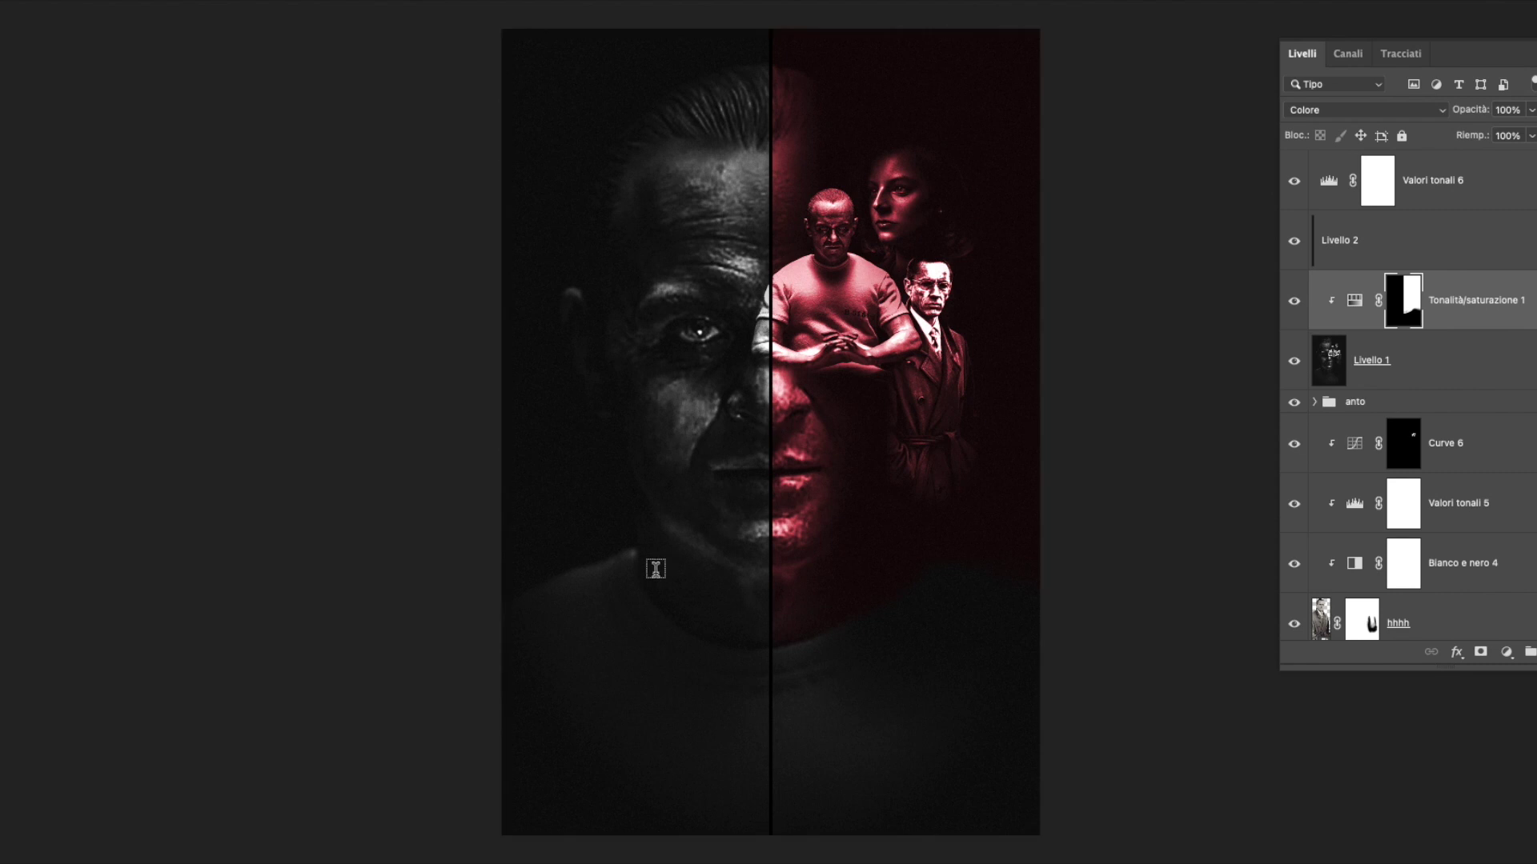
Set the title IL SILENZIO DEGLI INNOCENTI in a narrower font, enlarge it, and finalize it in red.
{"action": "left_click", "coordinate": [371, 576]}
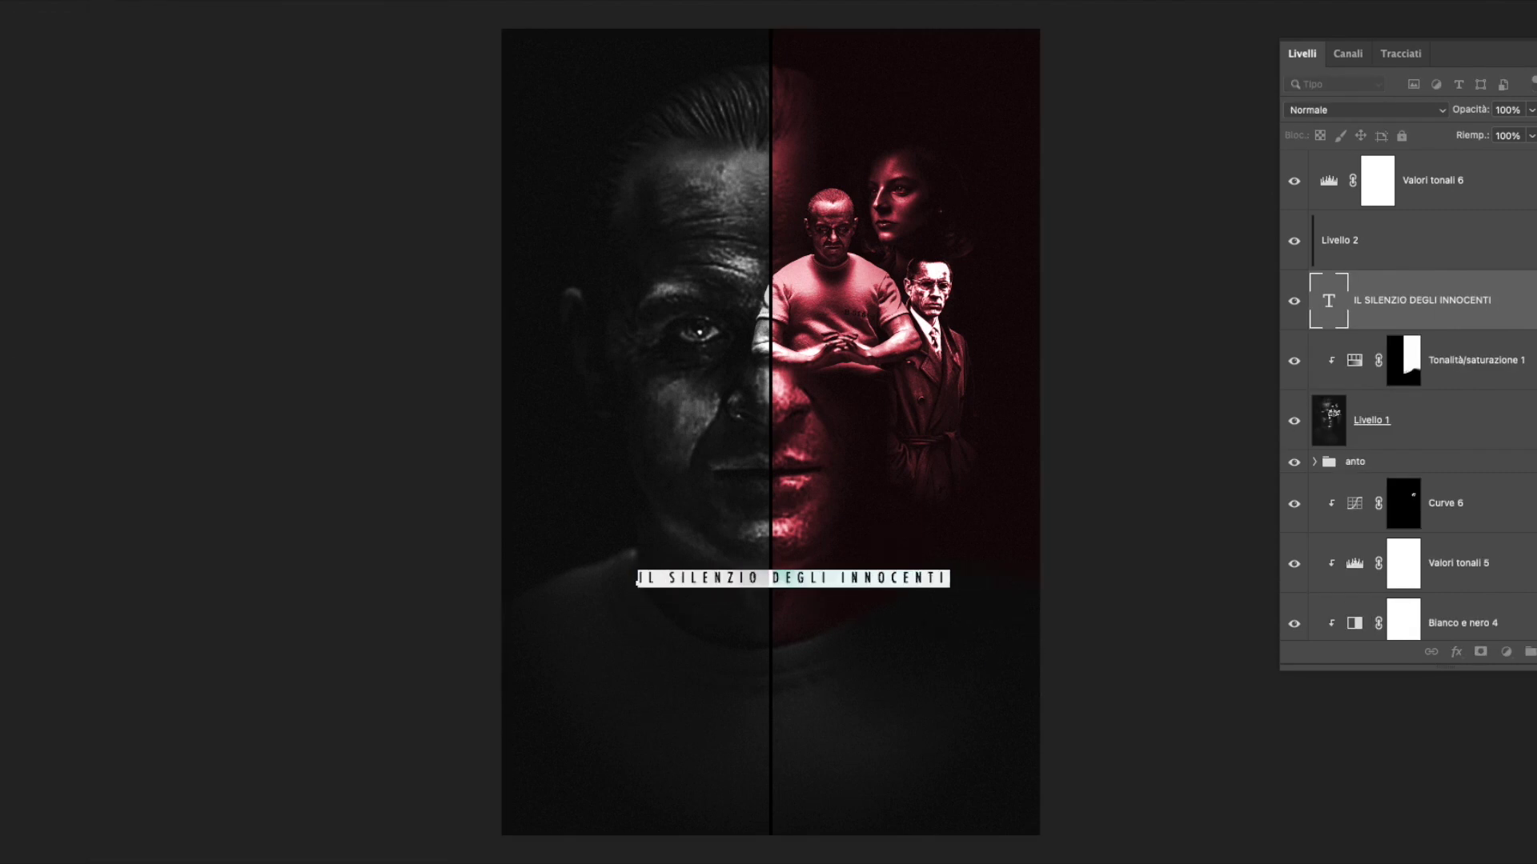
{"action": "left_click_drag", "start_coordinate": [781, 591], "coordinate": [970, 605]}
{"action": "key", "text": "ctrl+a"}
{"action": "key", "text": "ctrl+t"}
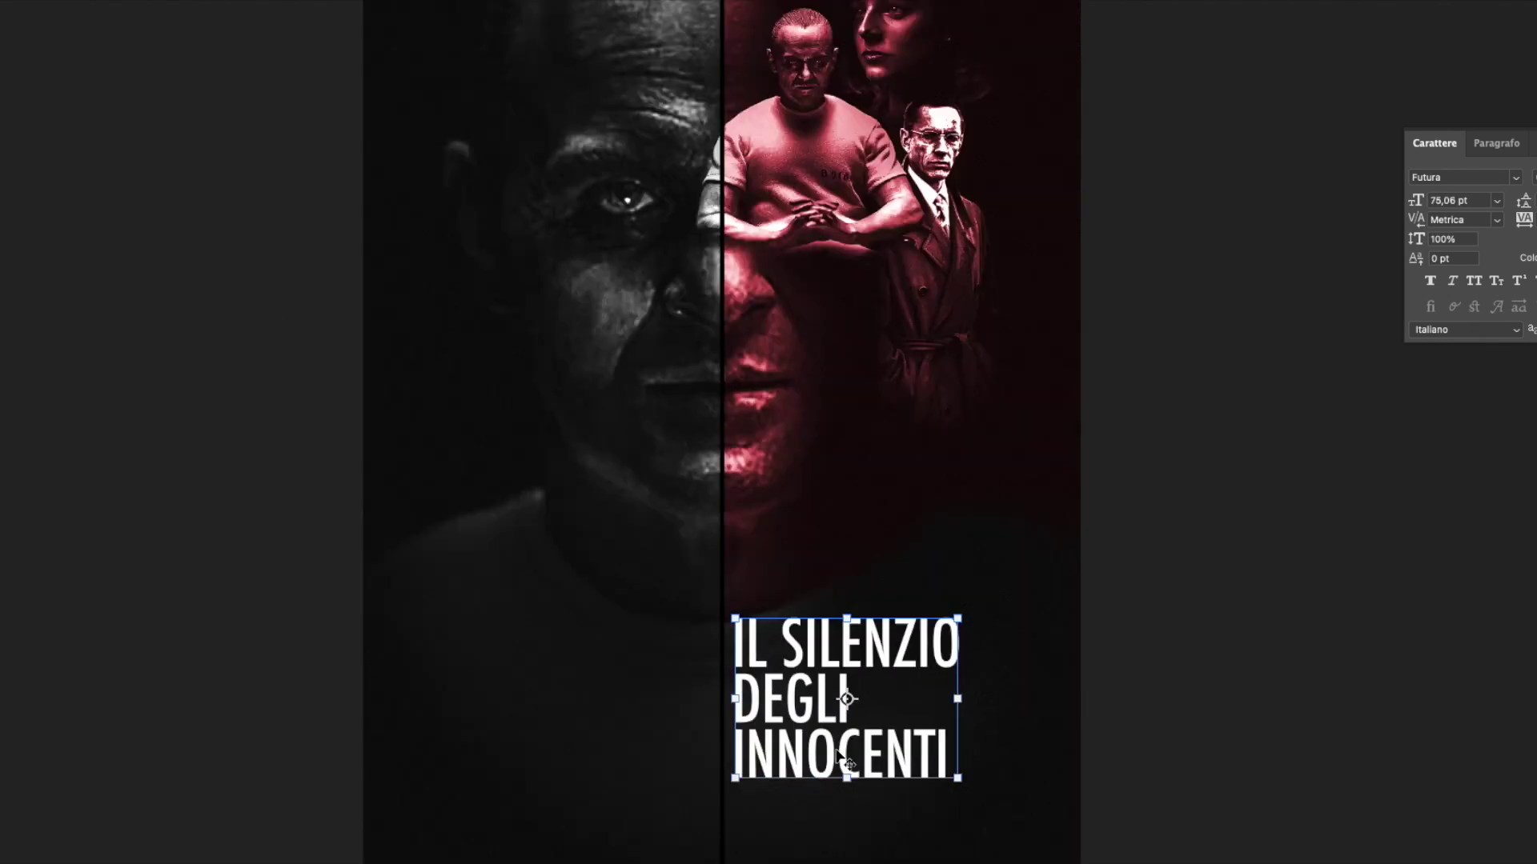
{"action": "left_click_drag", "start_coordinate": [924, 697], "coordinate": [947, 696]}
{"action": "key", "text": "Return"}
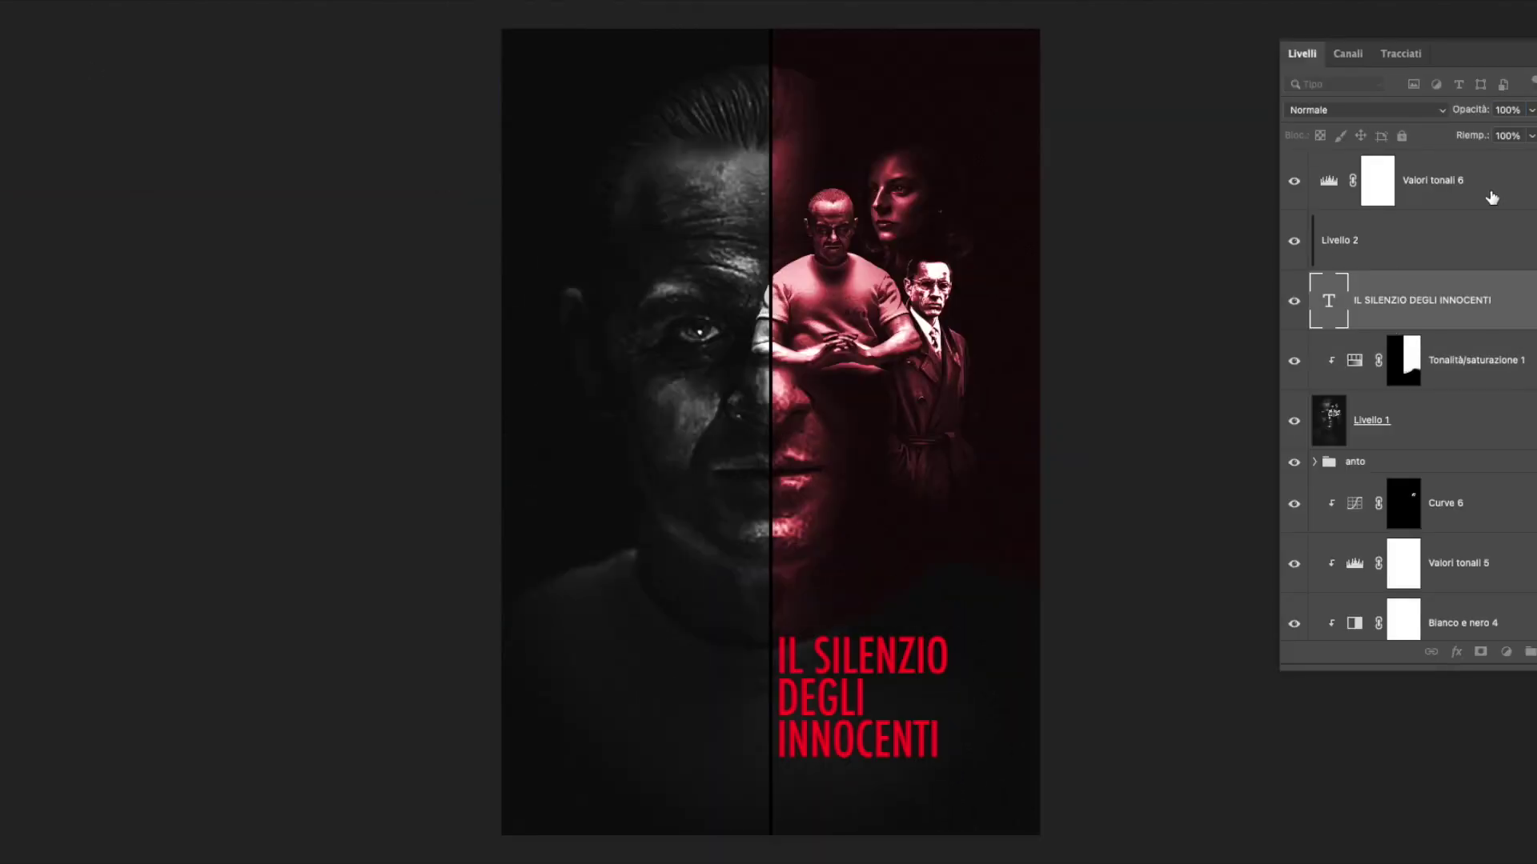